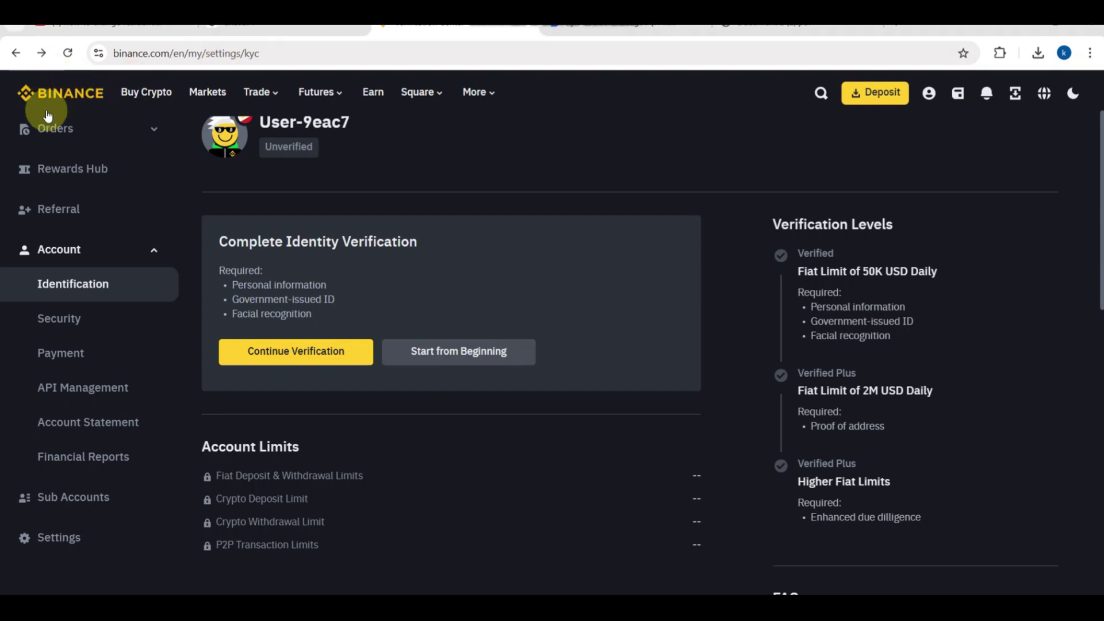
Step: Return to the Binance homepage via the logo and reveal the profile account menu
{"action": "left_click", "coordinate": [47, 99]}
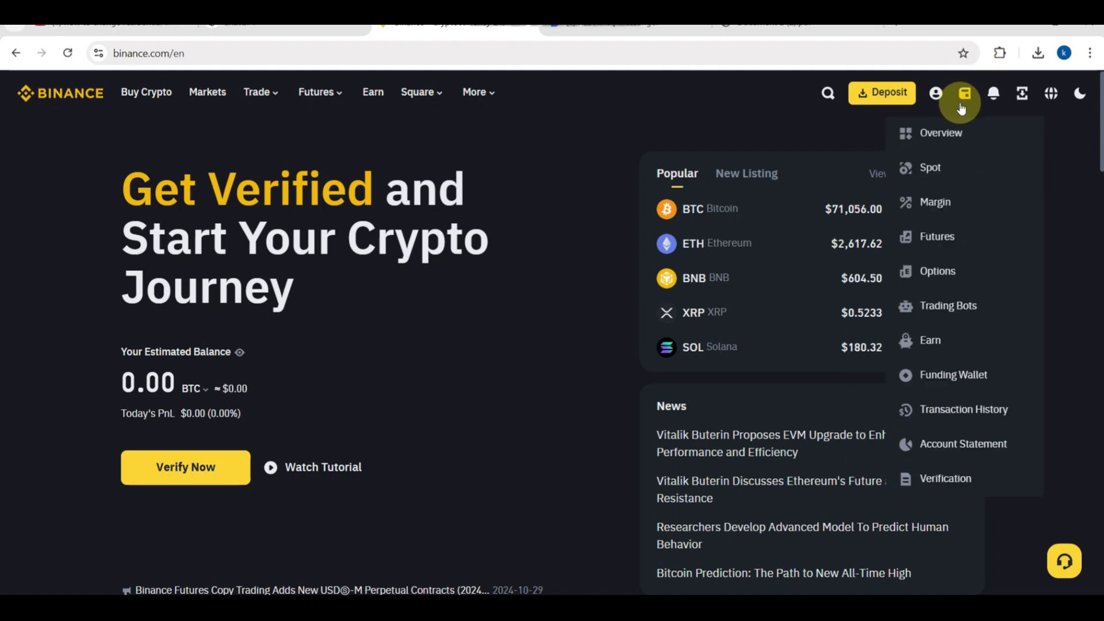
{"action": "mouse_move", "coordinate": [930, 93]}
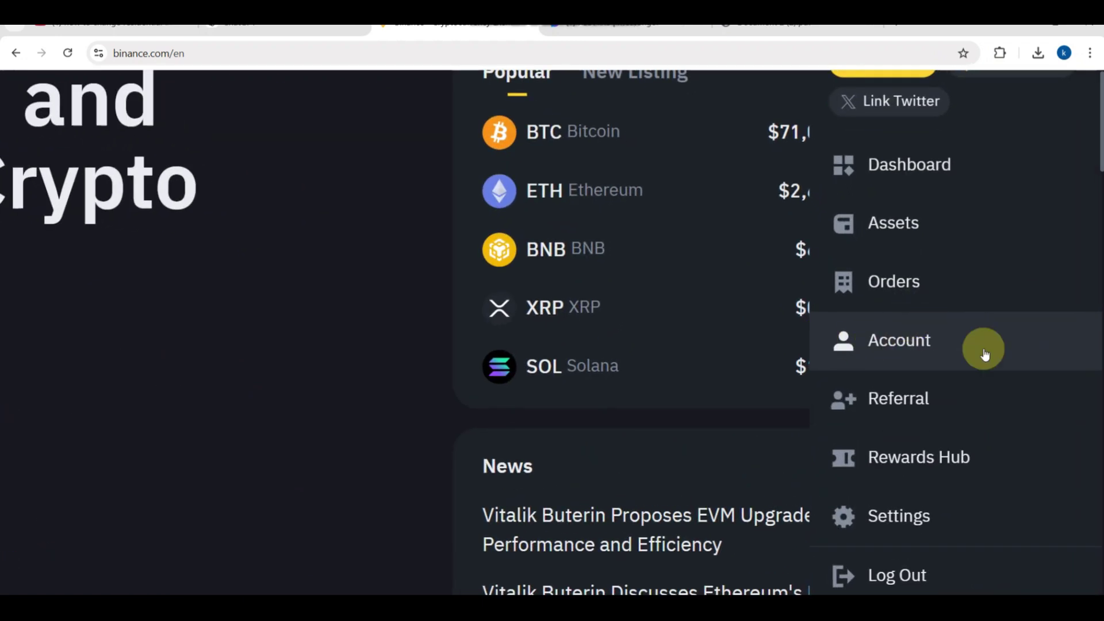
Step: Go to Account > Identification, showing unverified status and verification levels with proof-of-address requirements
{"action": "left_click", "coordinate": [943, 341]}
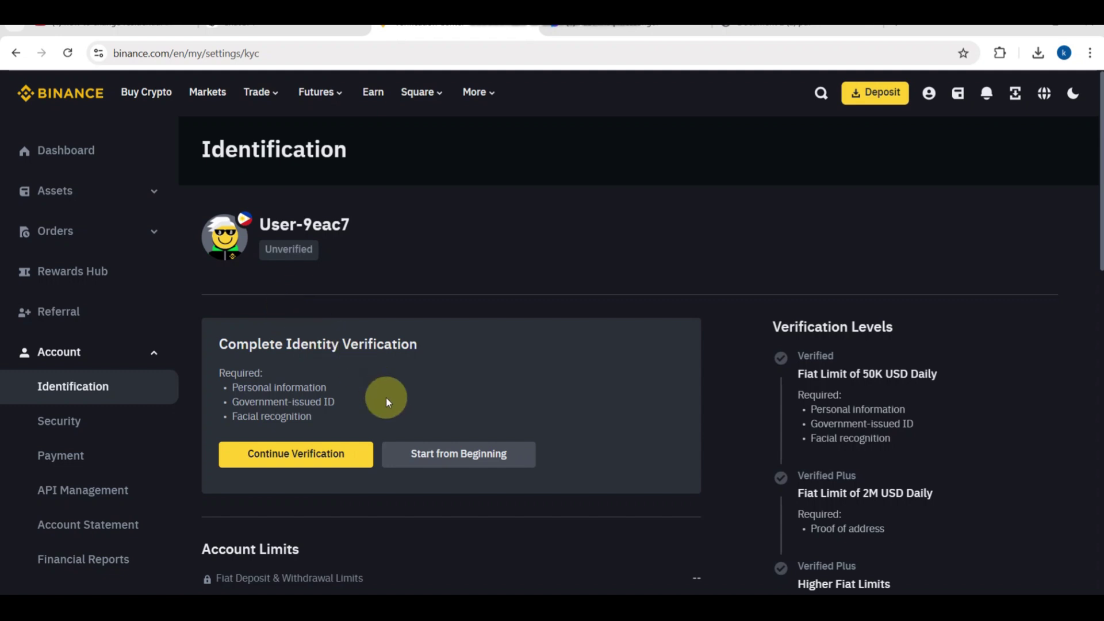
{"action": "scroll", "coordinate": [386, 397], "scroll_direction": "down", "scroll_amount": 2}
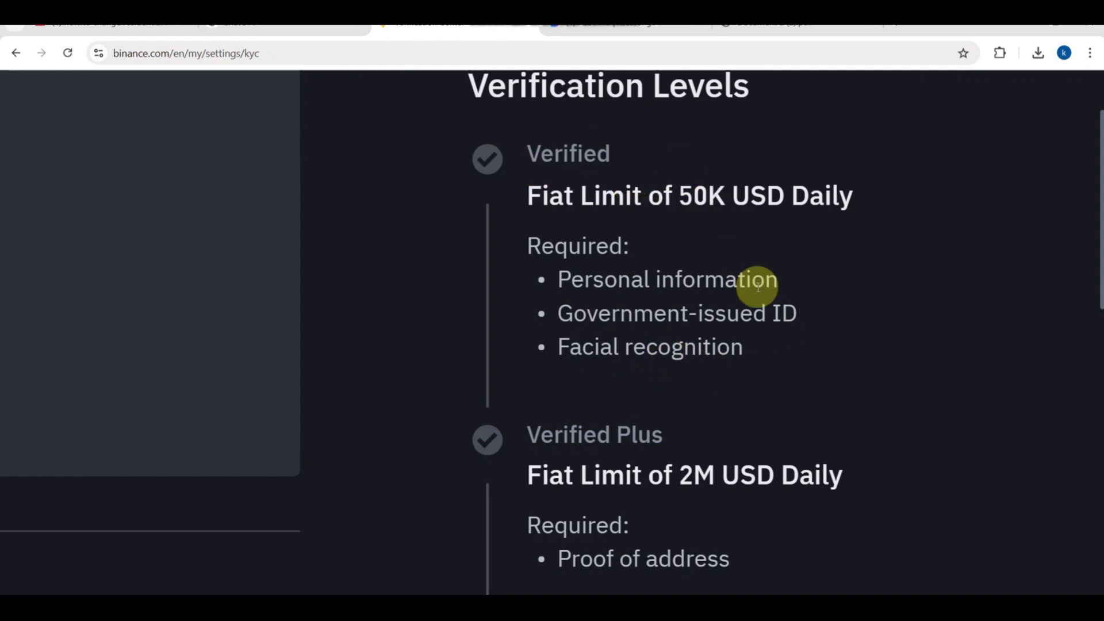
{"action": "scroll", "coordinate": [757, 286], "scroll_direction": "down", "scroll_amount": 3}
{"action": "scroll", "coordinate": [757, 286], "scroll_direction": "down", "scroll_amount": 1}
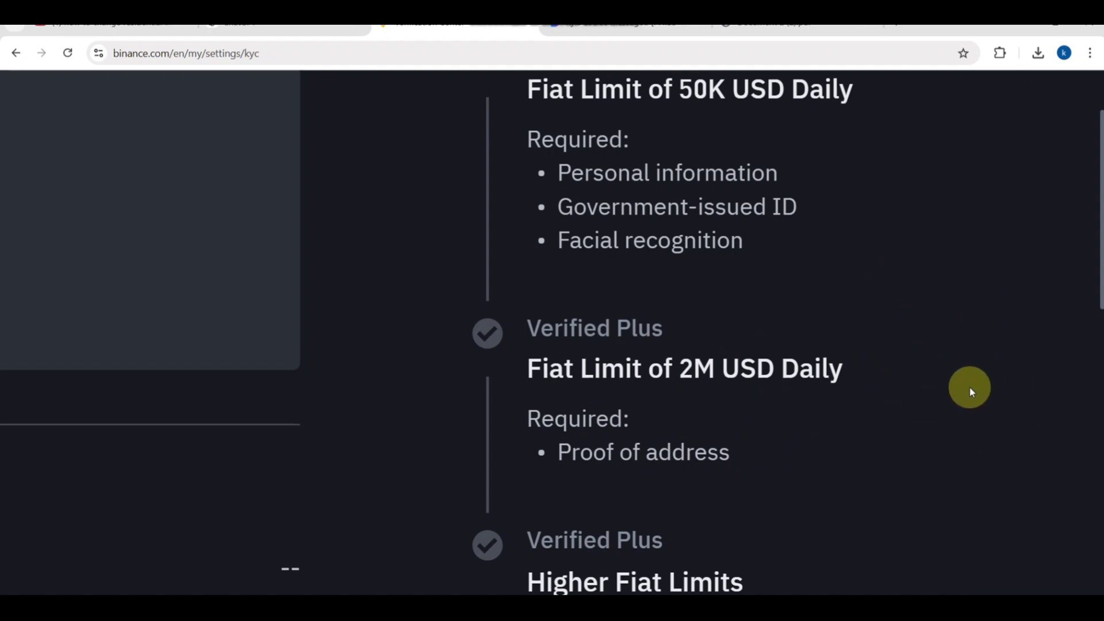
{"action": "scroll", "coordinate": [758, 380], "scroll_direction": "down", "scroll_amount": 2}
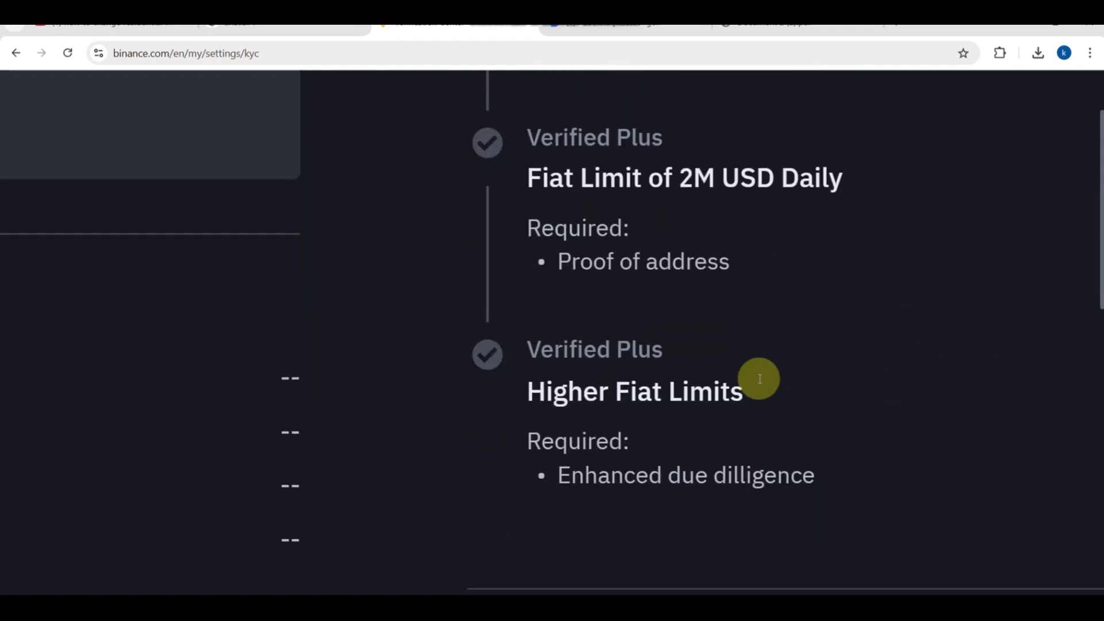